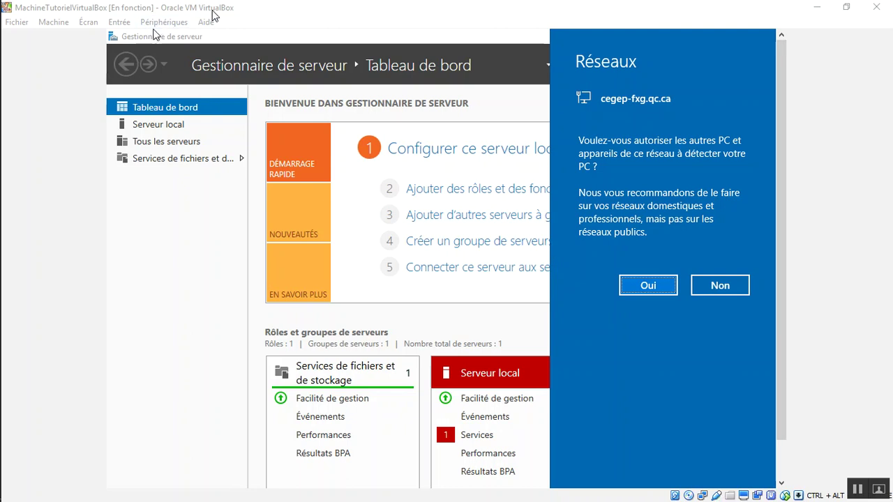
# Step: Insert the Guest Additions CD image and launch its installer from drive D: in the virtual machine
pyautogui.click(166, 22)
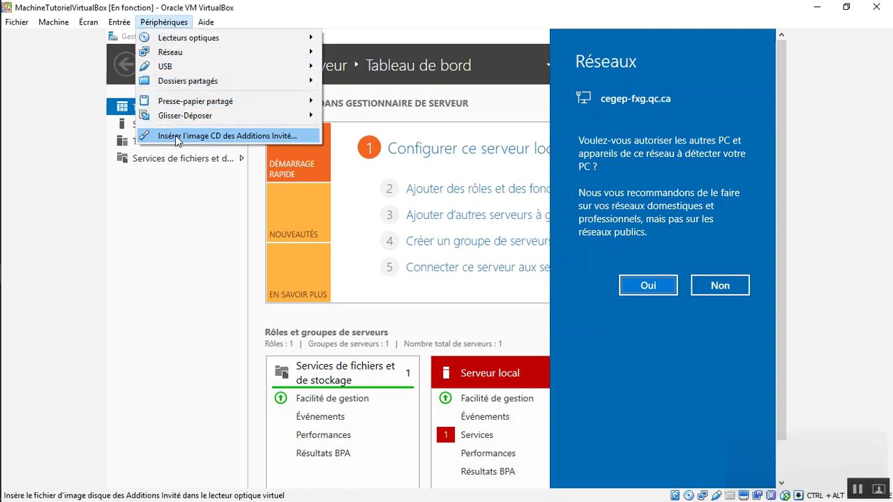
pyautogui.click(269, 136)
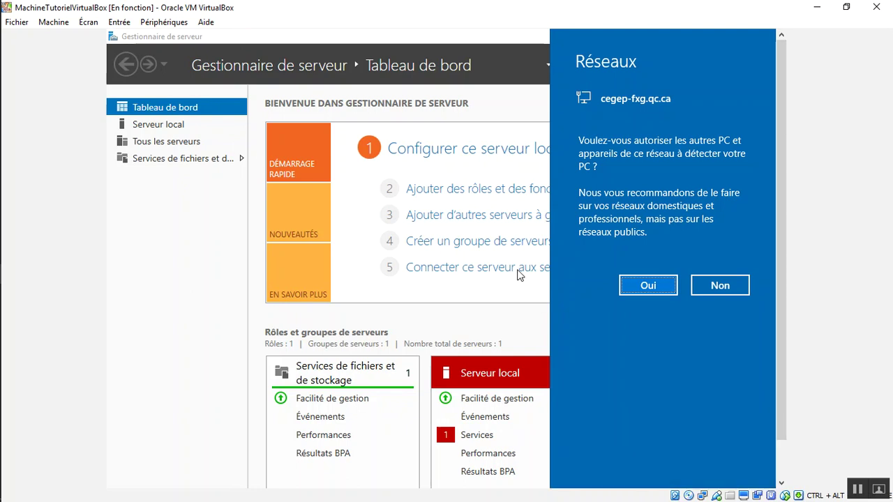
pyautogui.click(780, 444)
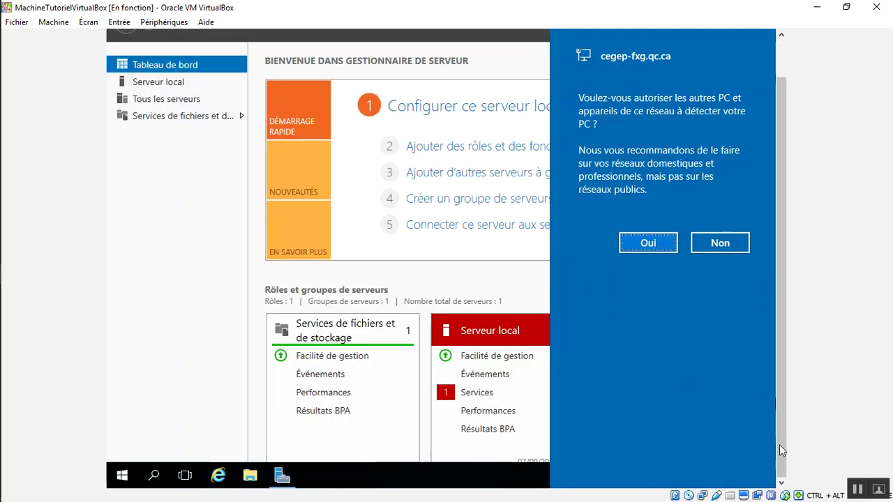
pyautogui.click(250, 477)
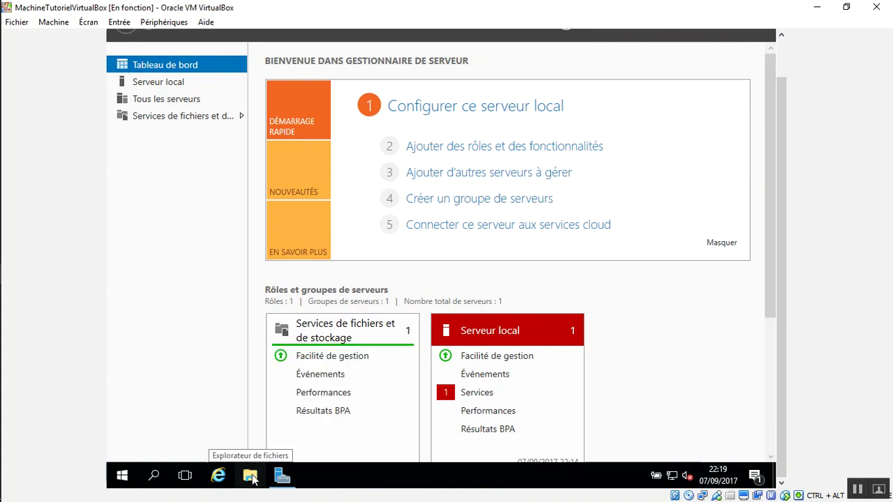
pyautogui.click(250, 476)
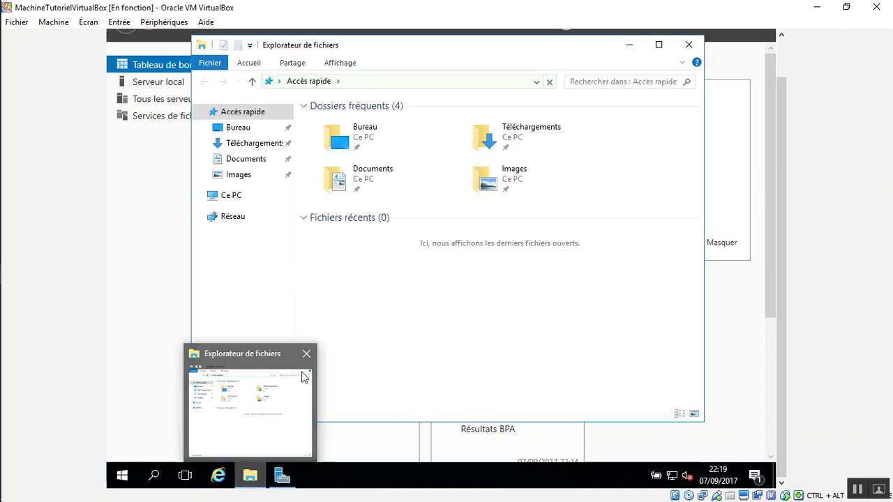
pyautogui.click(234, 198)
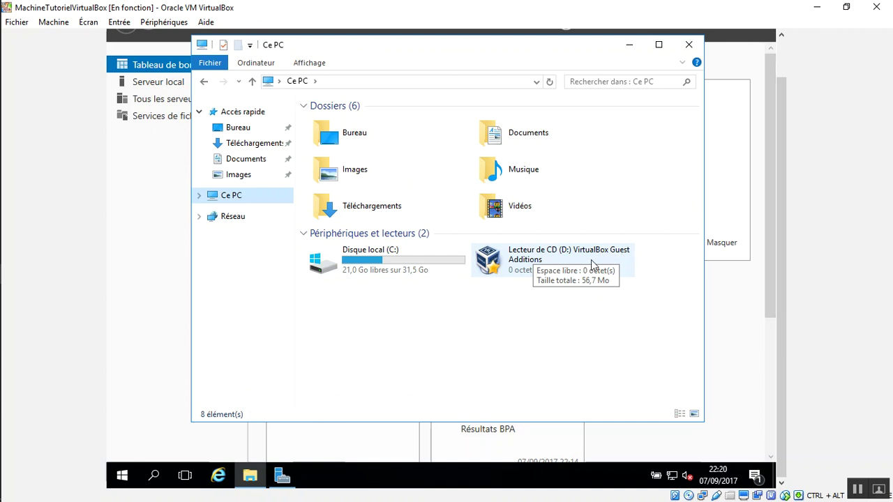
pyautogui.doubleClick(535, 259)
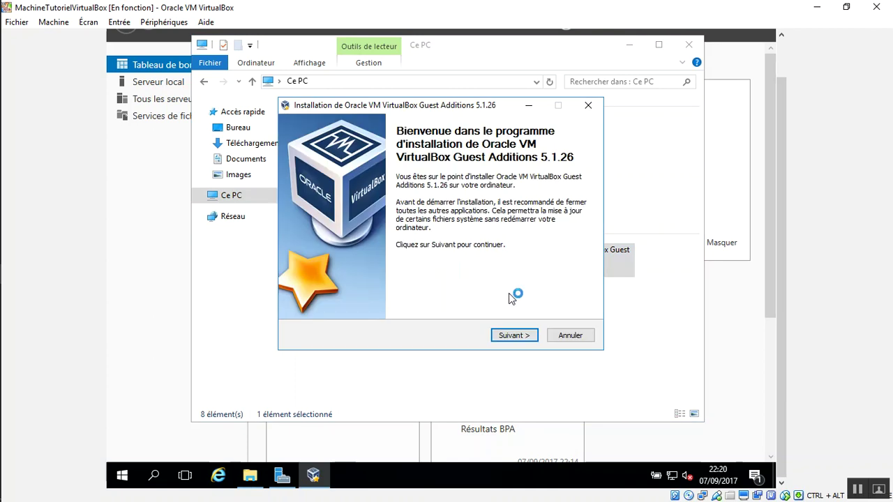
# Step: Install VirtualBox Guest Additions with the default folder and components, accept the Oracle Corporation device driver, and restart the guest immediately
pyautogui.click(516, 335)
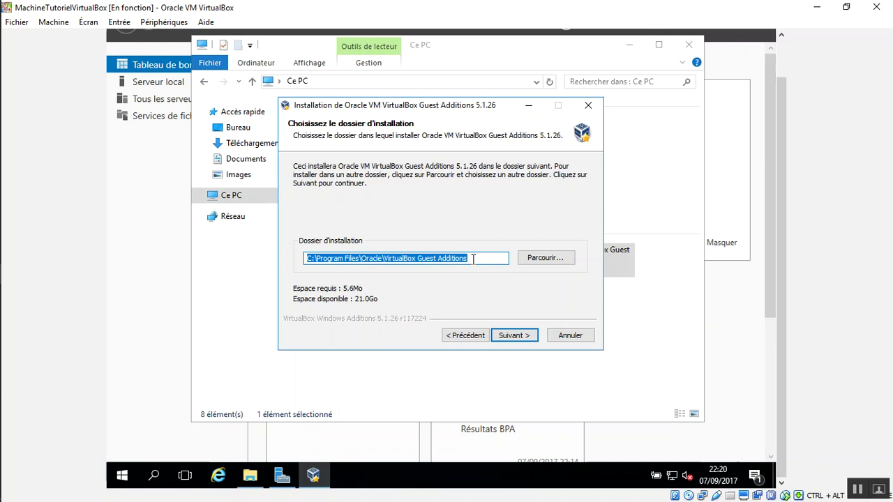
pyautogui.click(509, 333)
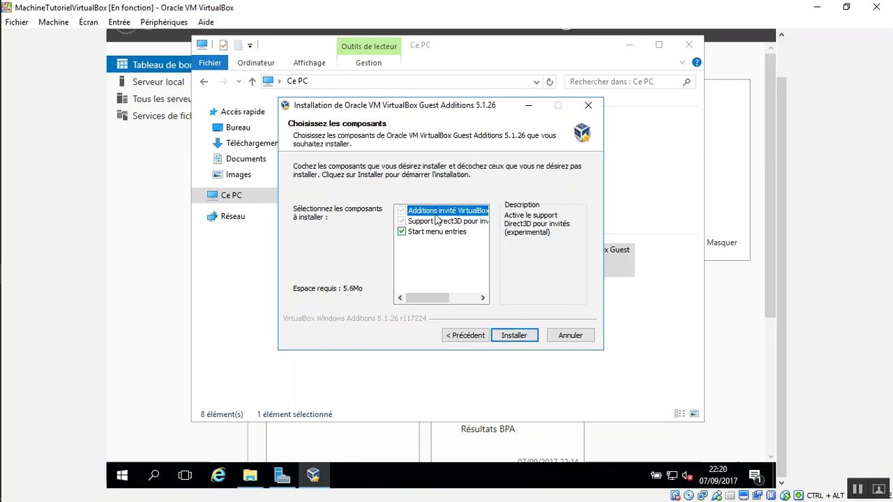
pyautogui.click(517, 337)
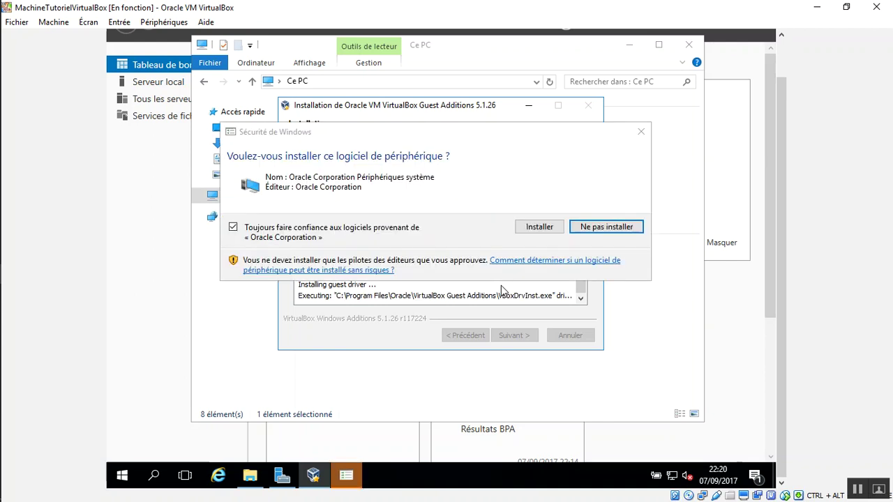
pyautogui.click(545, 229)
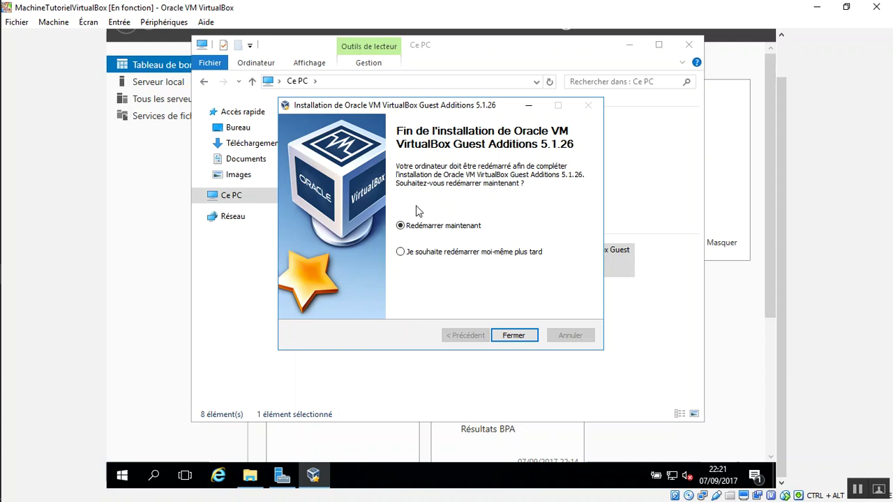
pyautogui.click(515, 335)
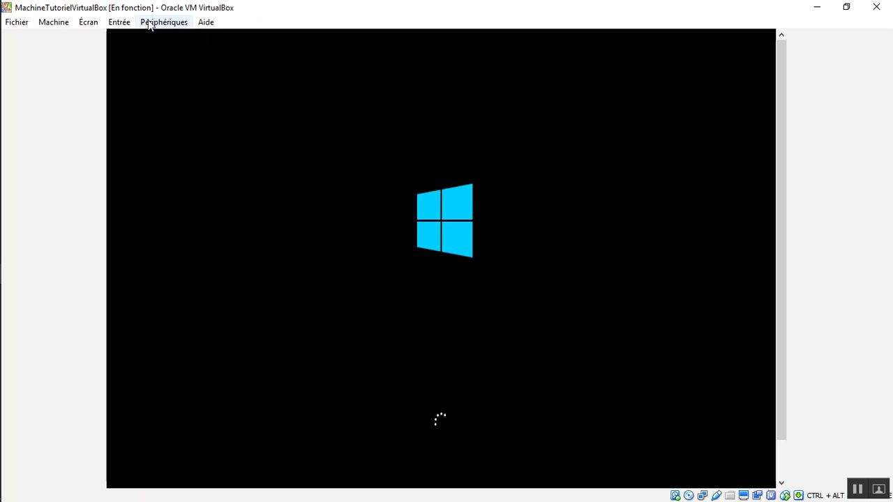
# Step: Open the virtual machine's shared folder settings and start adding a new shared folder
pyautogui.click(56, 25)
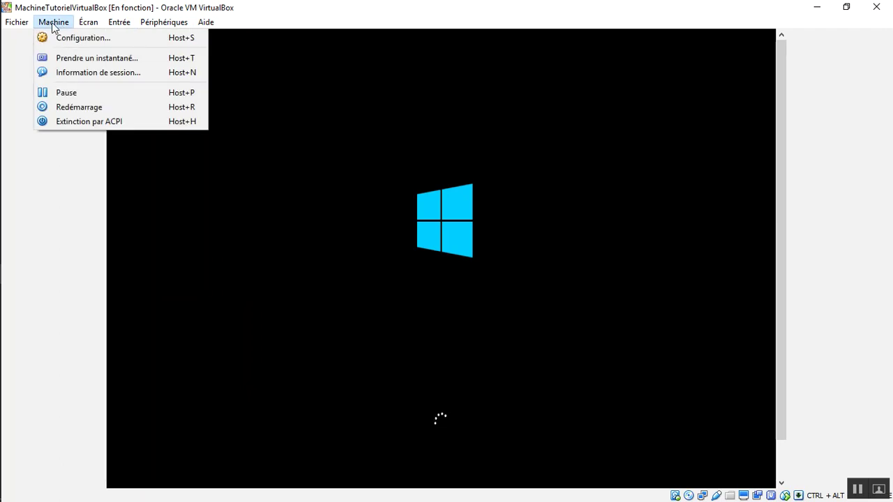
pyautogui.click(73, 42)
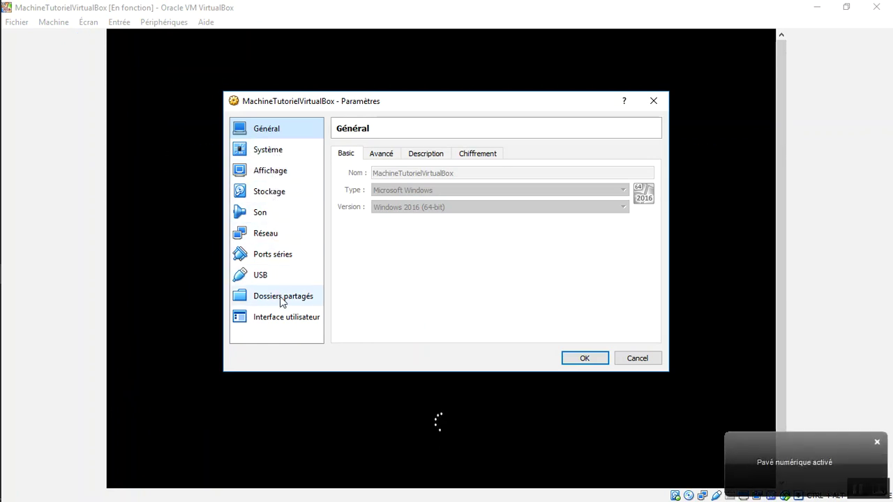
pyautogui.click(309, 299)
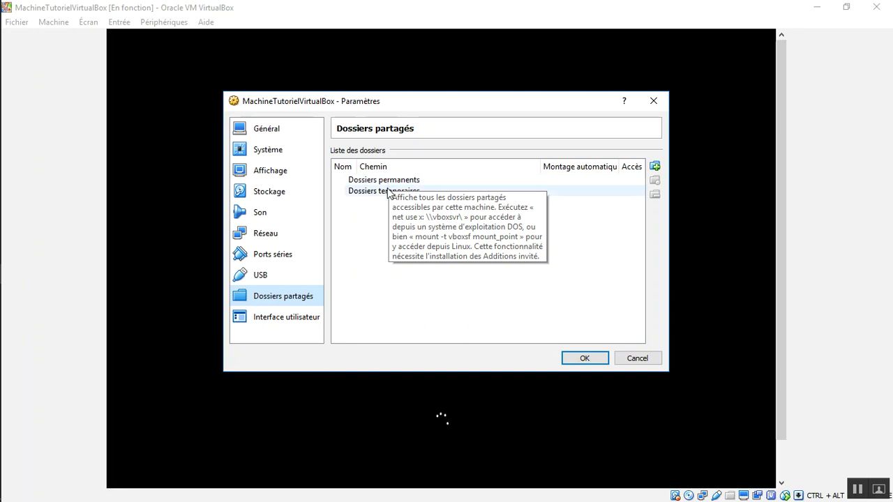
pyautogui.click(396, 180)
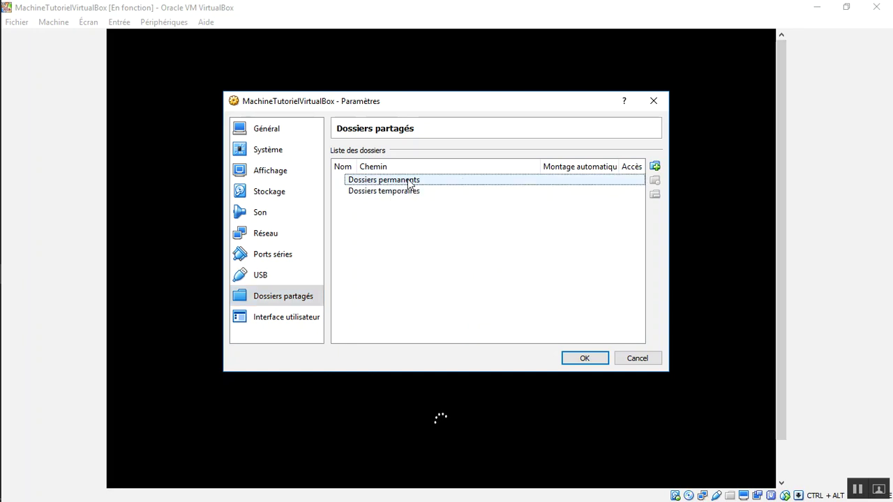
pyautogui.click(655, 168)
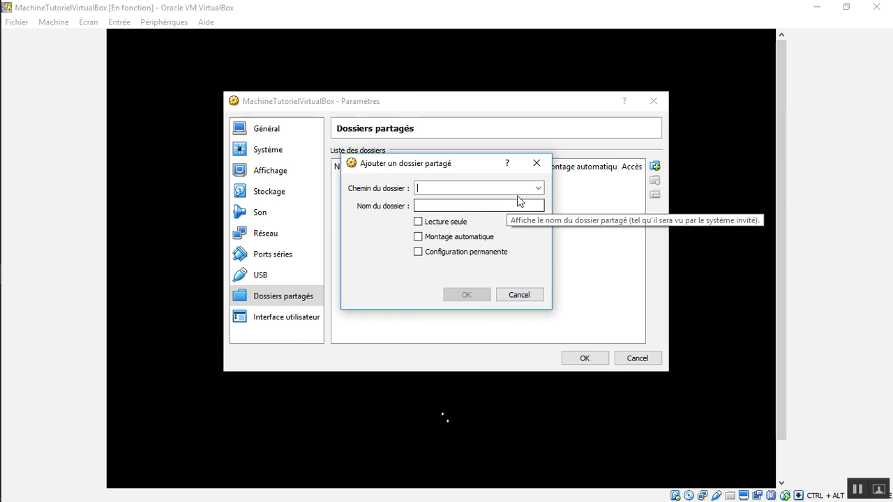
# Step: Browse for another shared folder path and go to the host's Documents folder
pyautogui.click(538, 190)
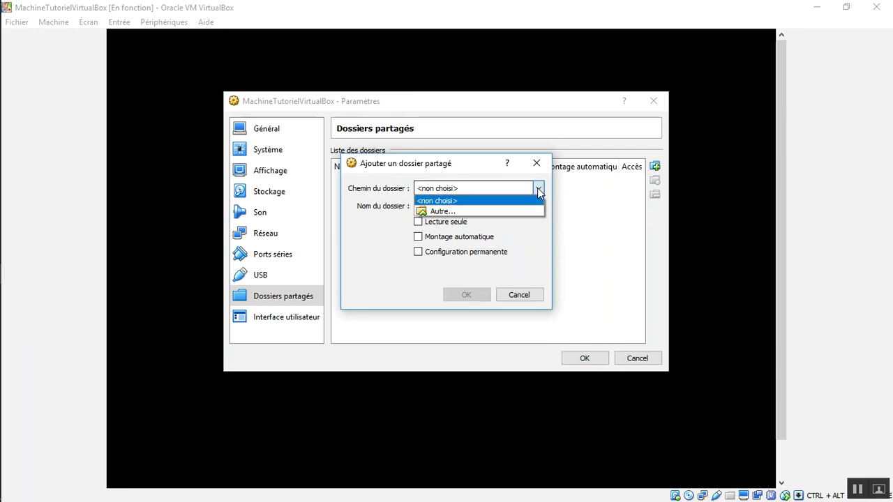
pyautogui.click(477, 212)
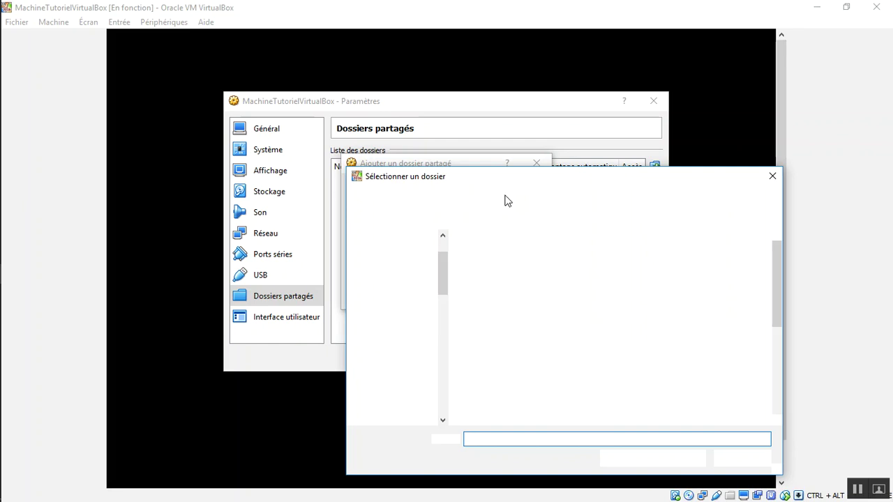
pyautogui.scroll(-15, 443, 279)
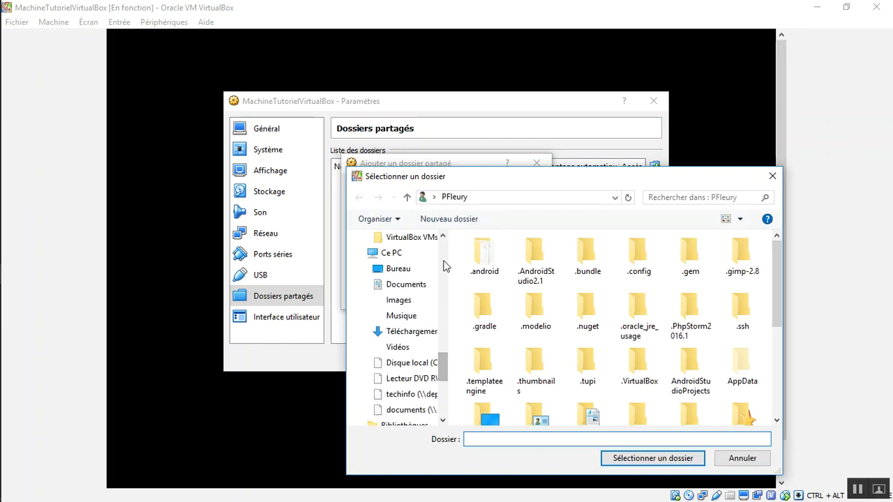
pyautogui.scroll(6, 443, 269)
pyautogui.scroll(9, 442, 269)
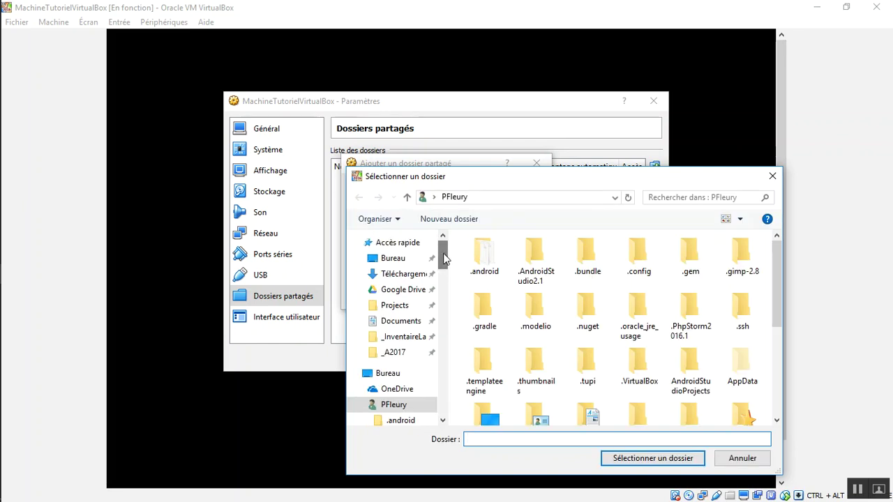
pyautogui.click(393, 406)
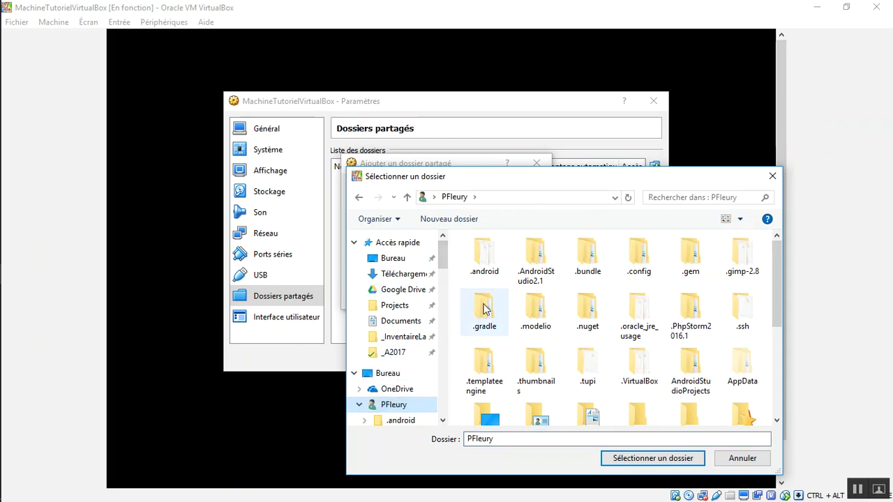
pyautogui.click(408, 323)
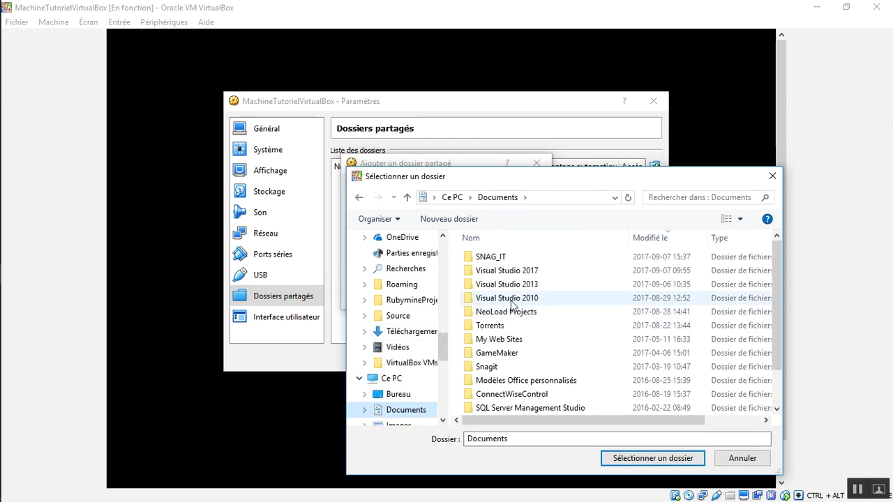
pyautogui.click(520, 258)
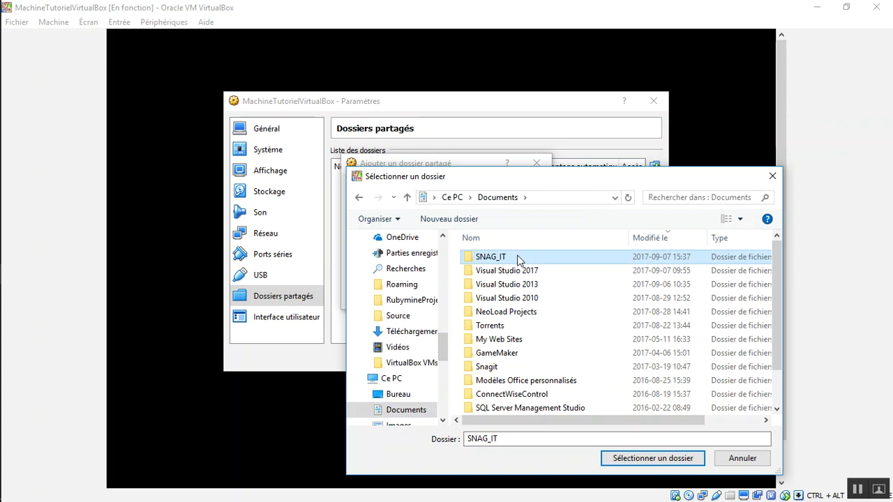
# Step: Create a folder named DossierPartage in Documents and select it as the shared folder's path
pyautogui.hotkey('ctrl', 'shift', 'n')
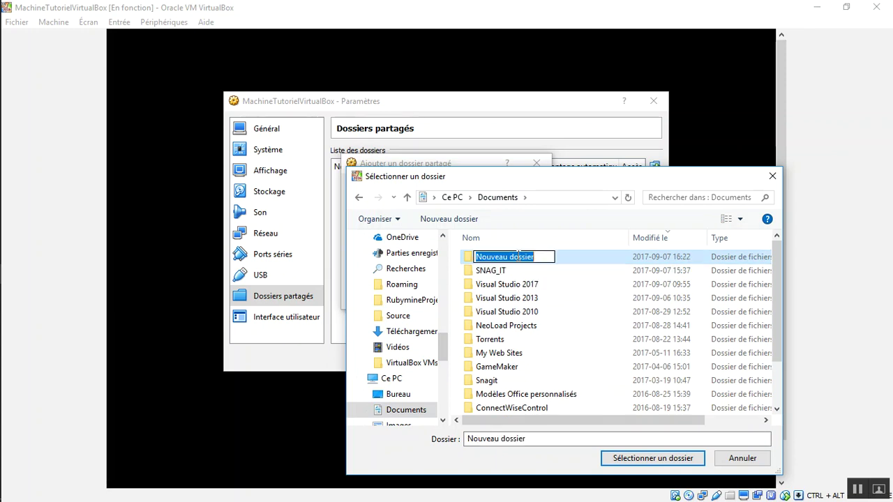
pyautogui.write('DossierPa')
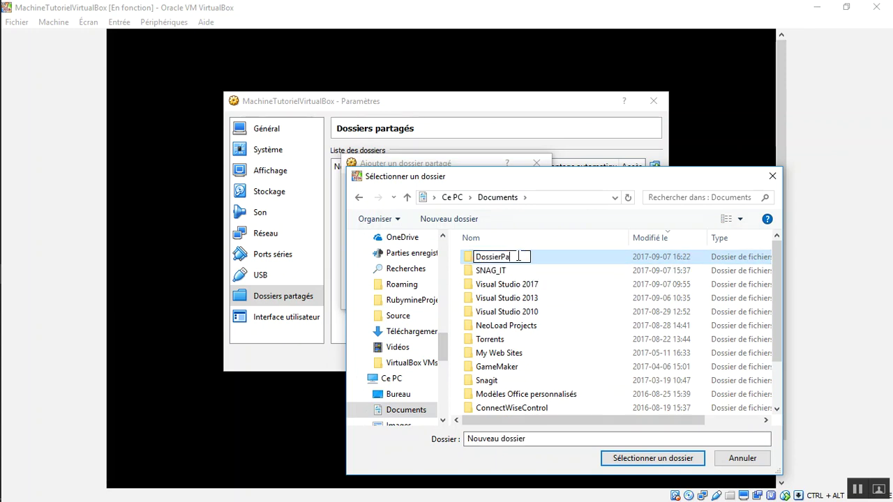
pyautogui.write('rtage')
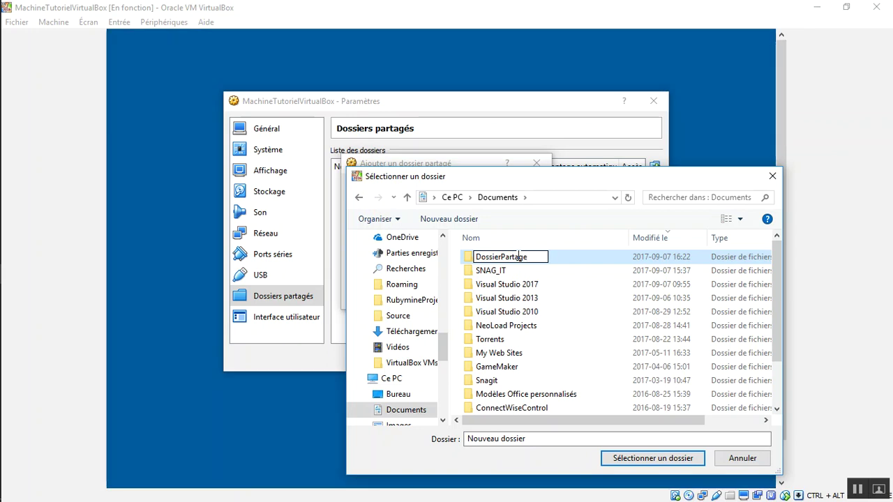
pyautogui.press('Return')
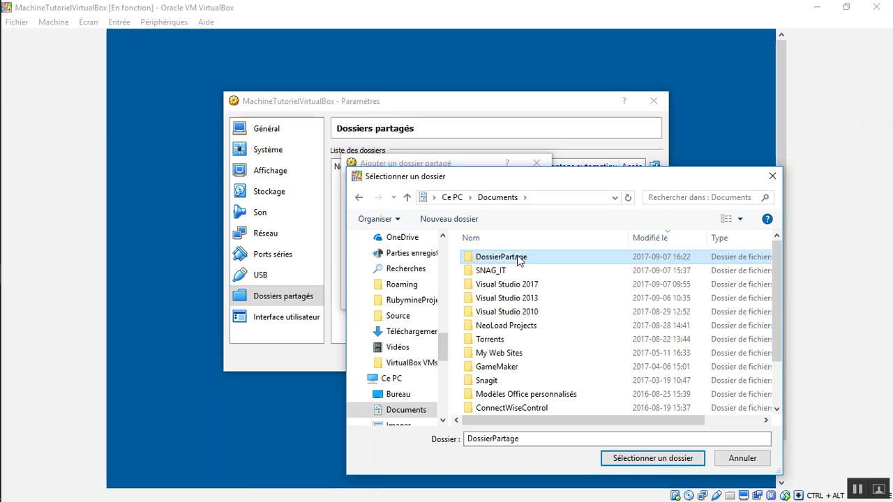
pyautogui.click(650, 460)
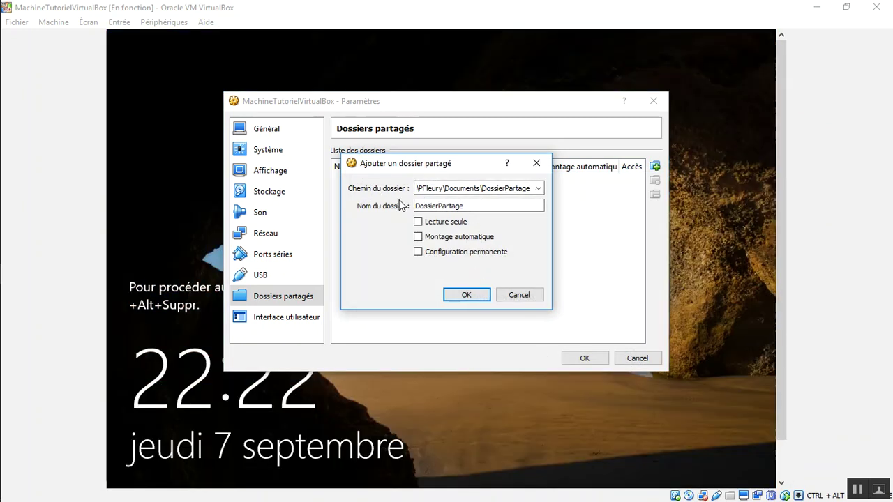
# Step: Enable automatic mounting and permanent configuration for the DossierPartage share, and save the machine settings
pyautogui.click(480, 208)
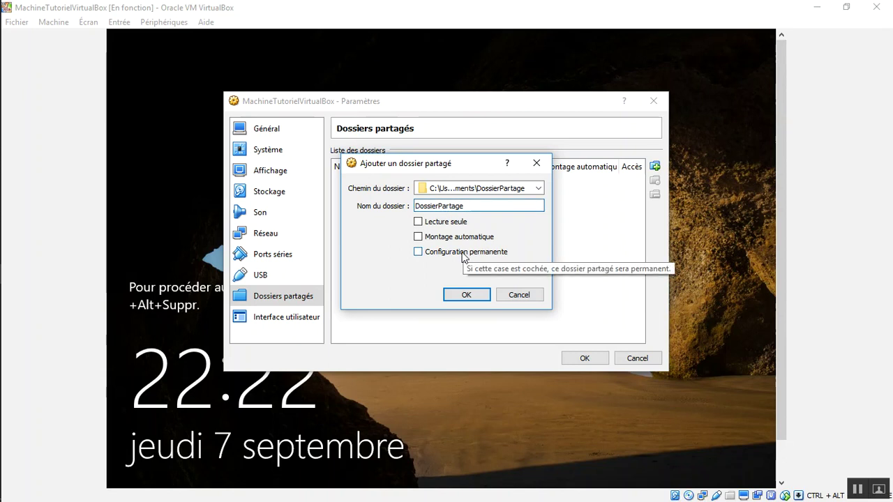
pyautogui.click(419, 237)
pyautogui.click(419, 251)
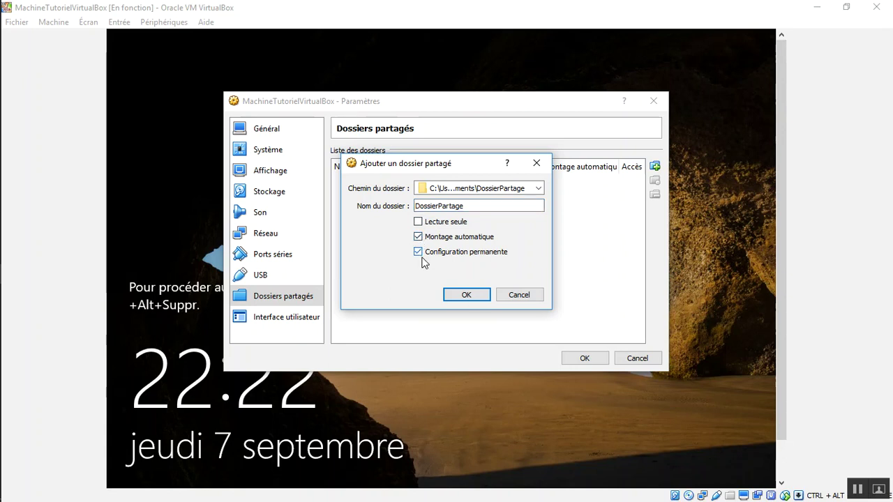
pyautogui.click(472, 296)
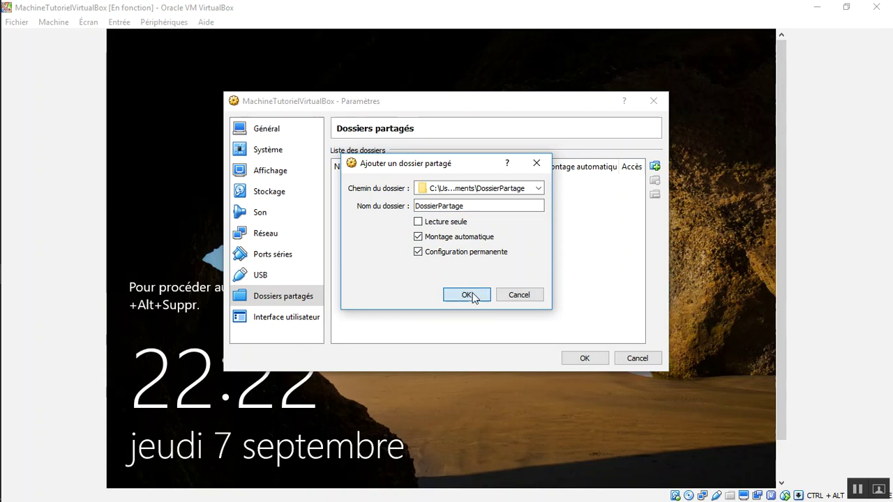
pyautogui.click(579, 358)
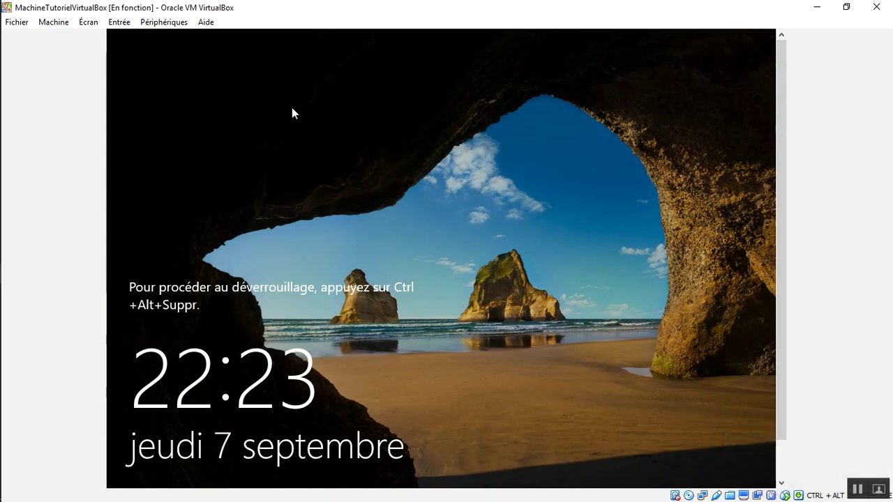
# Step: Send Ctrl-Alt-Del to the virtual machine to bring up the sign-in screen
pyautogui.click(120, 22)
pyautogui.moveTo(133, 40)
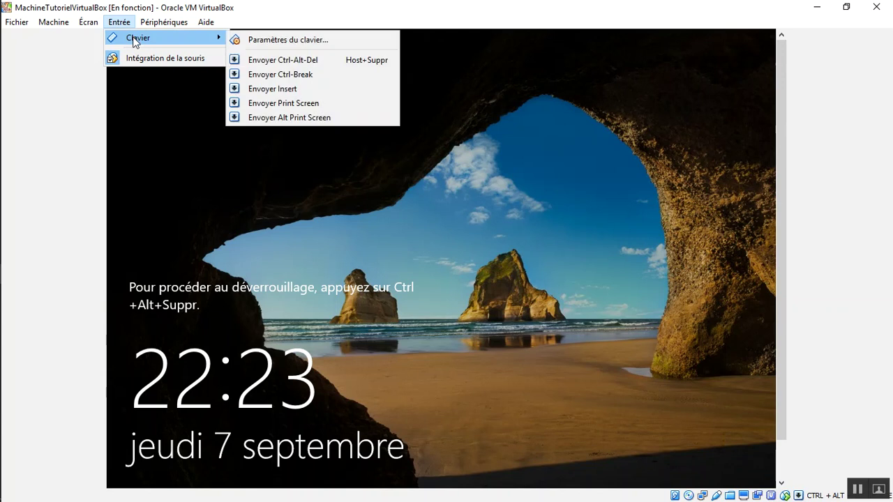
pyautogui.click(300, 61)
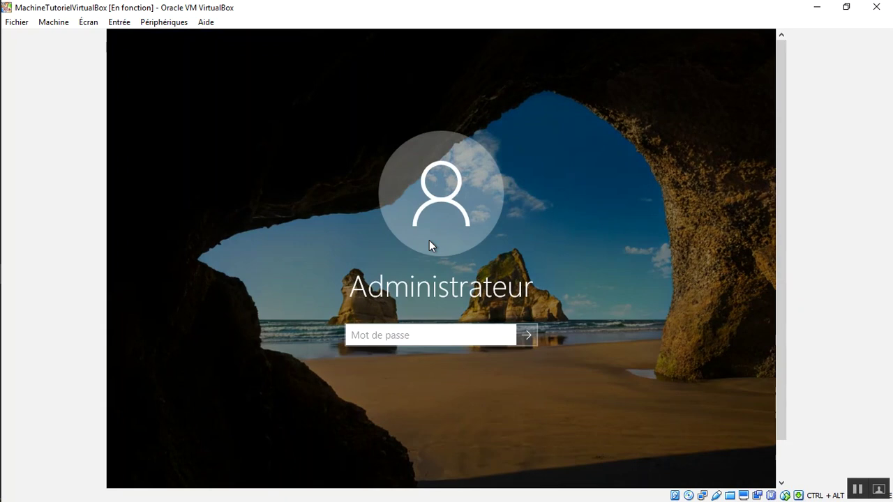
# Step: Enter the administrator account's password and sign in to the virtual machine
pyautogui.click(427, 329)
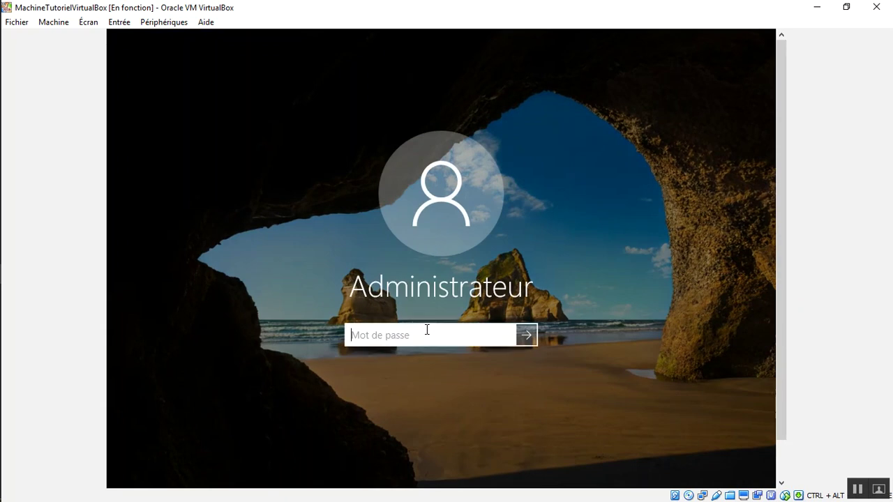
pyautogui.write('••••••••')
pyautogui.press('Return')
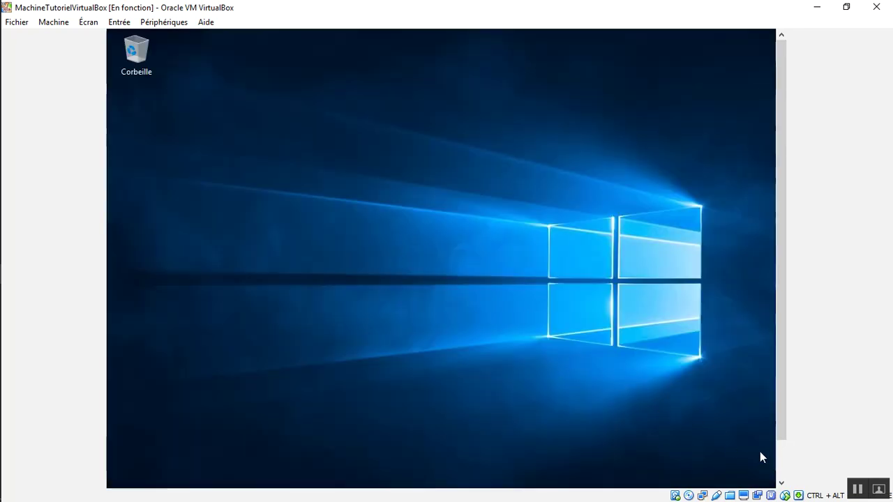
# Step: Open the DossierPartage (E:) network drive from Ce PC in the virtual machine's File Explorer
pyautogui.click(780, 453)
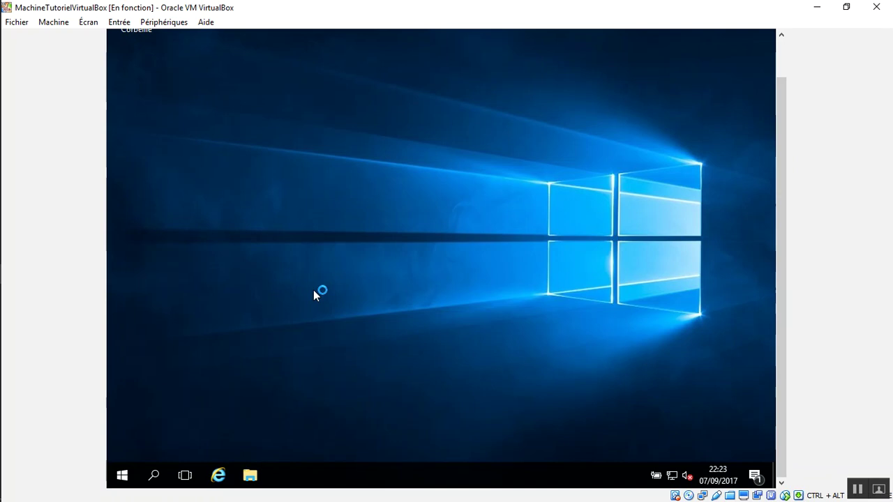
pyautogui.press('super+e')
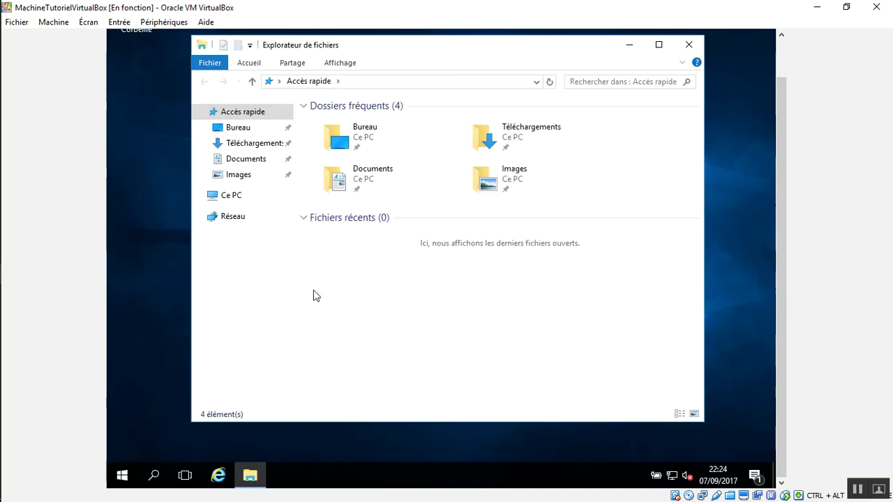
pyautogui.moveTo(3, 230)
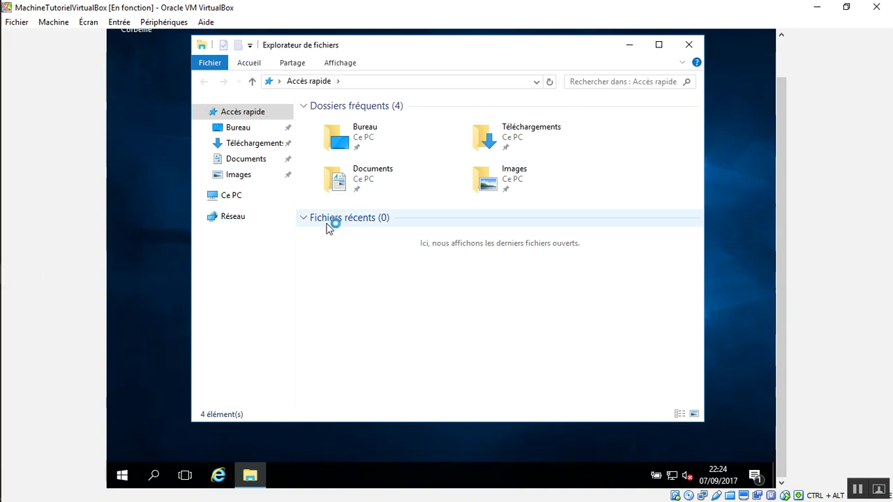
pyautogui.click(236, 203)
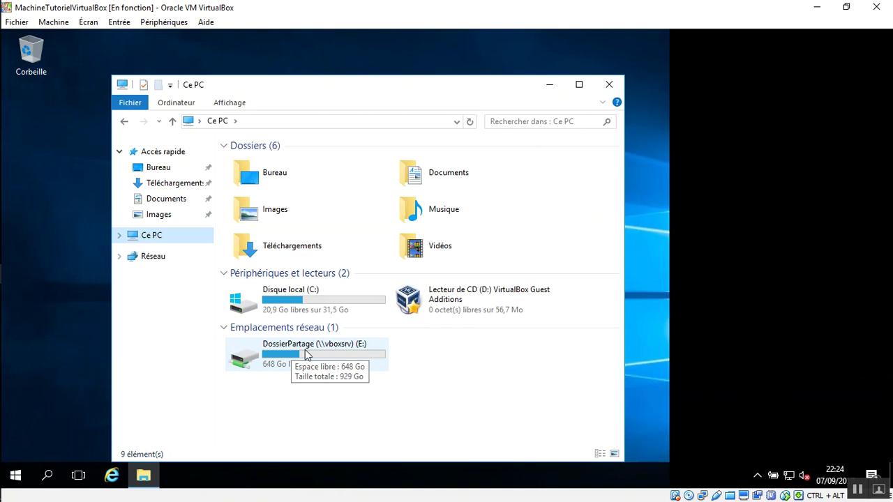
pyautogui.doubleClick(295, 359)
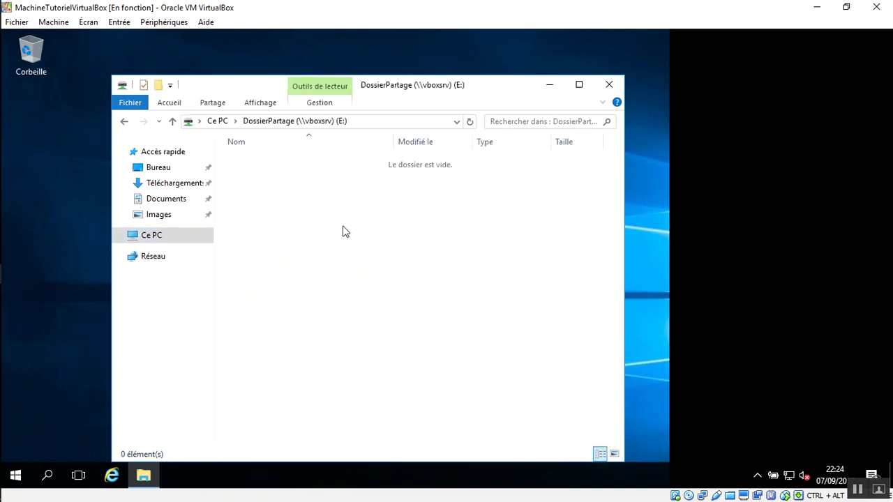
# Step: Create a new bitmap image in the DossierPartage shared drive, keeping the default file name
pyautogui.rightClick(343, 227)
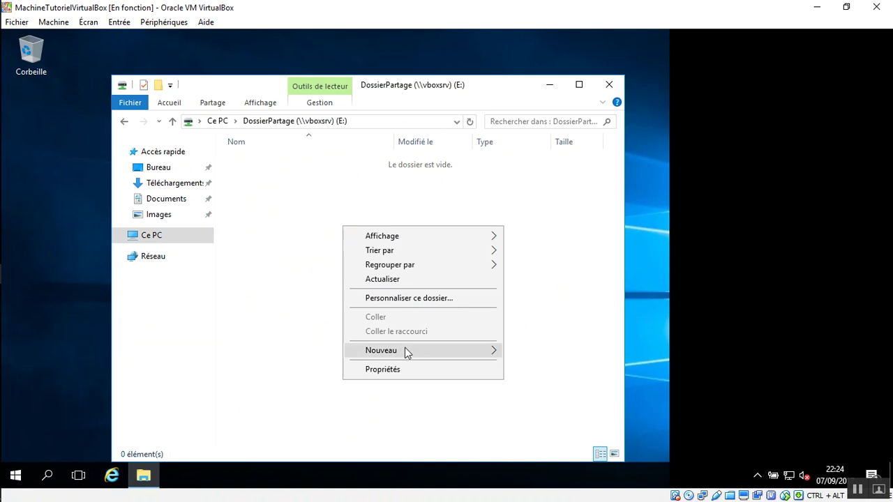
pyautogui.moveTo(407, 353)
pyautogui.click(540, 385)
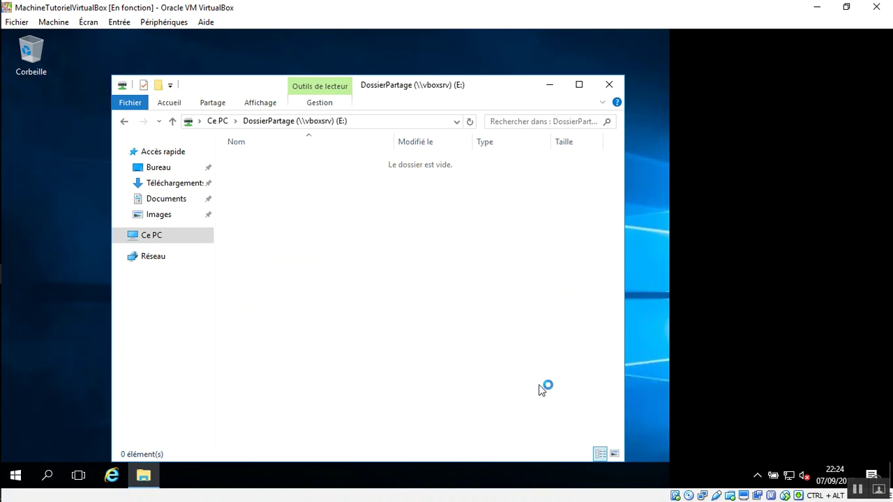
pyautogui.click(322, 228)
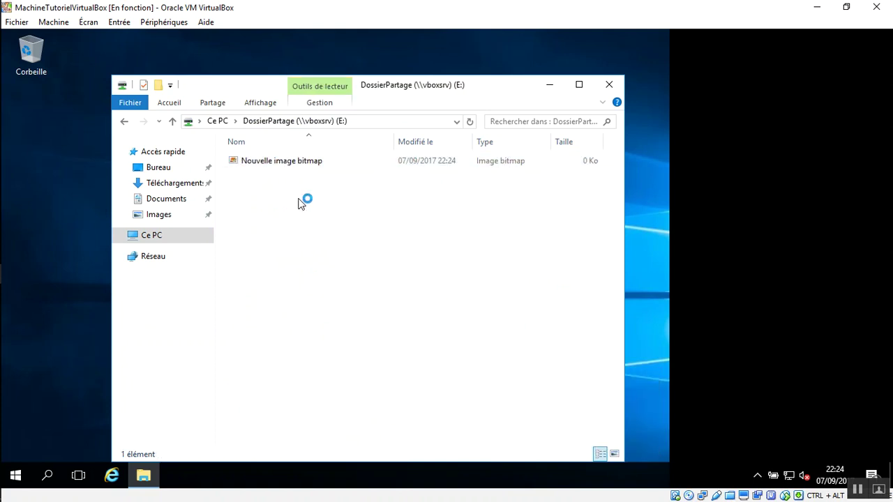
# Step: Switch to the host's File Explorer, check Documents > DossierPartage for the new bitmap image, and return to the virtual machine
pyautogui.moveTo(5, 65)
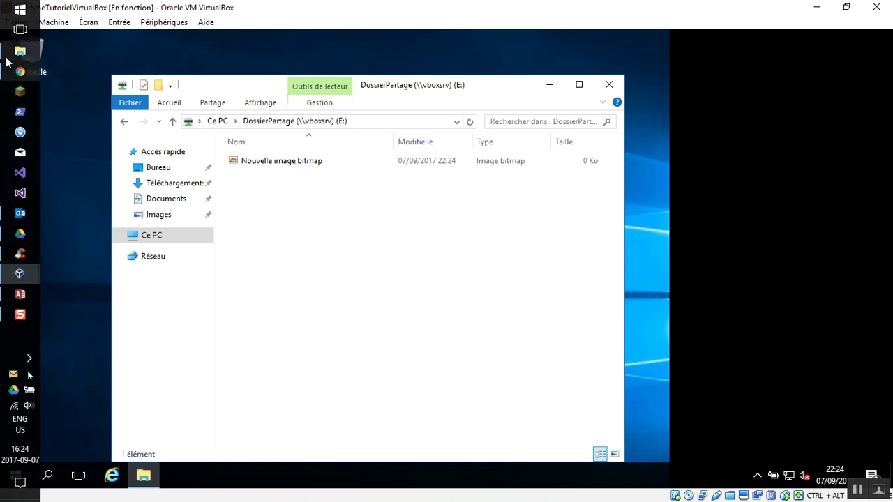
pyautogui.click(19, 51)
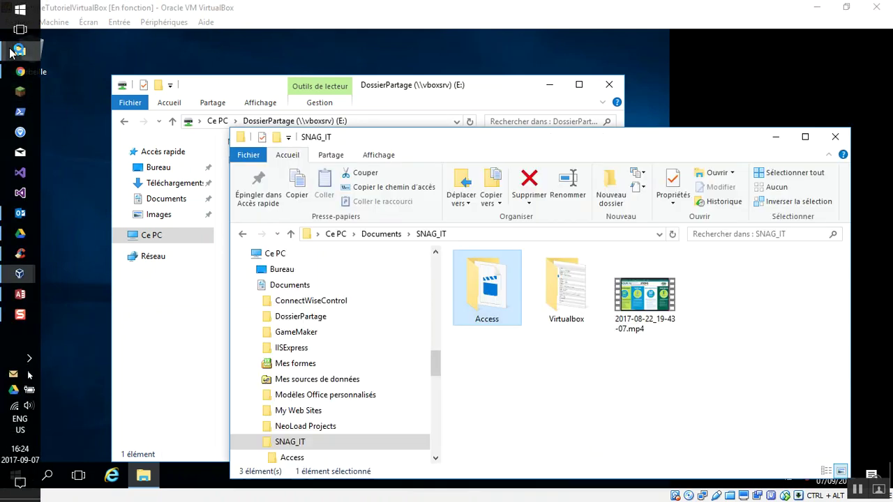
pyautogui.click(291, 286)
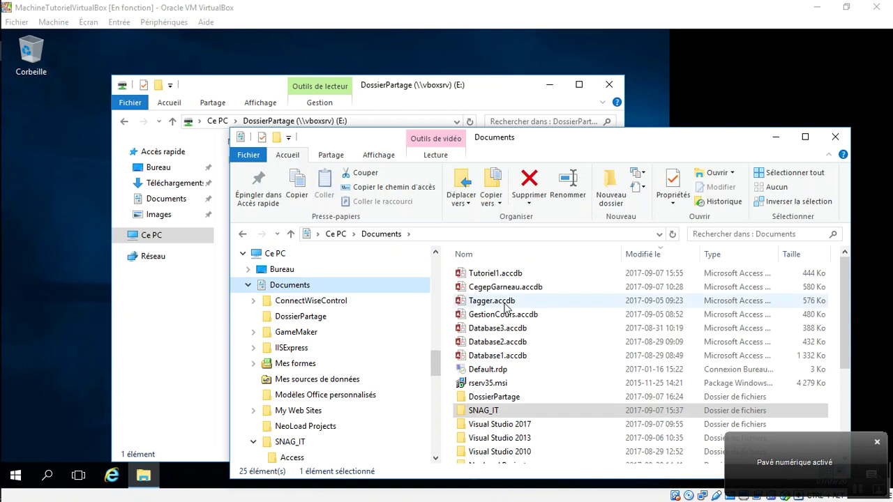
pyautogui.doubleClick(525, 397)
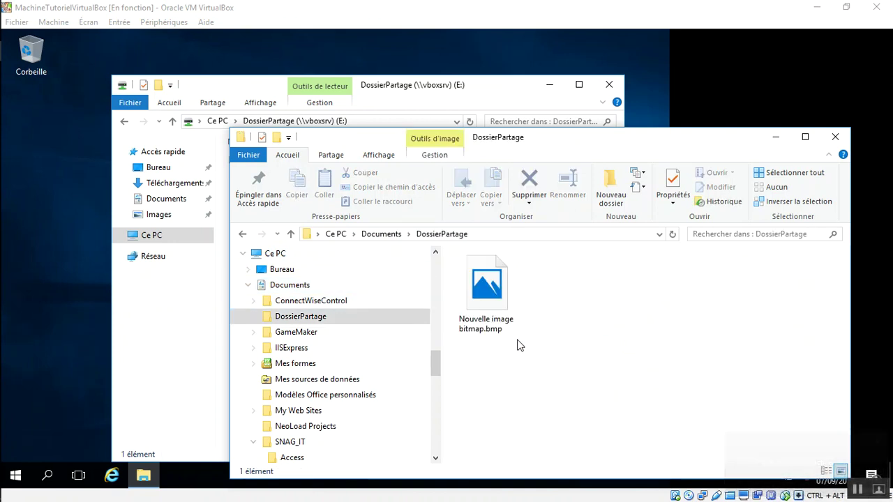
pyautogui.click(492, 300)
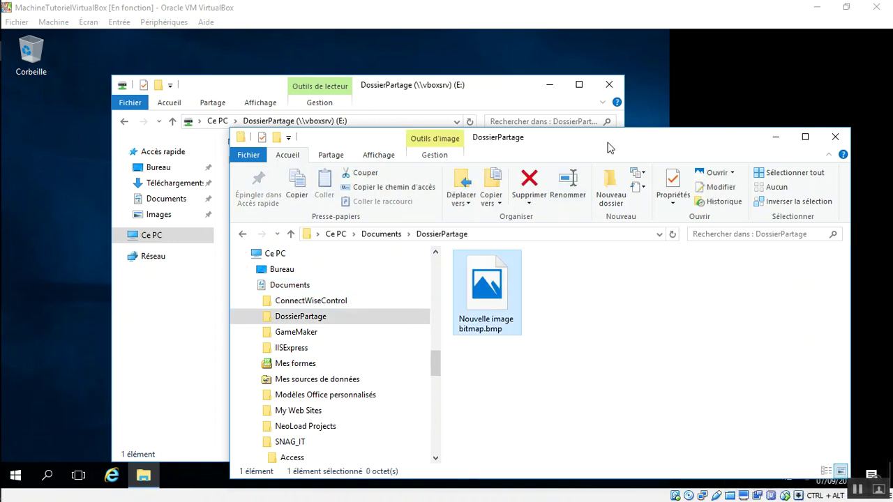
pyautogui.click(417, 93)
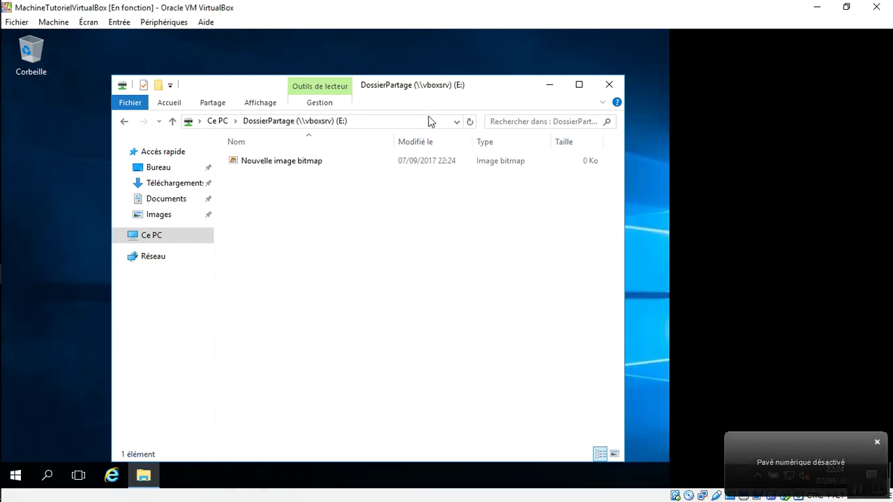